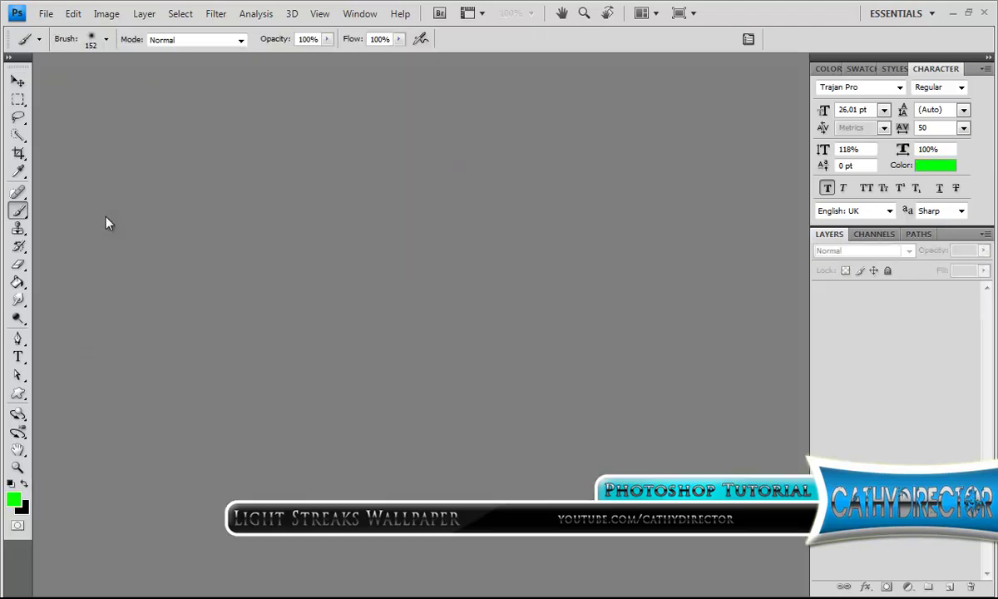
# Create a new 1280×720 pixel document
pyautogui.click(46, 13)
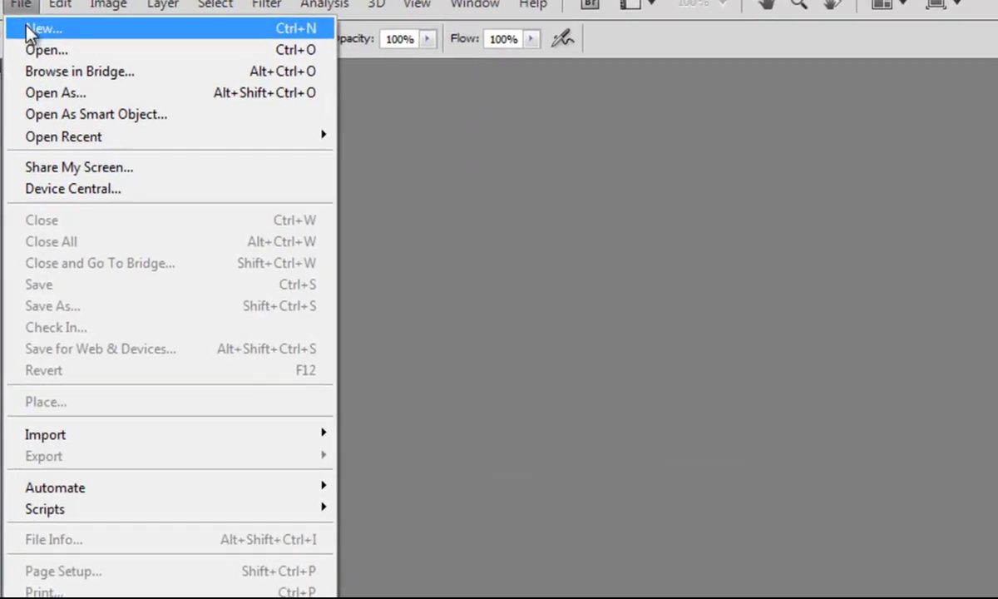
pyautogui.click(83, 44)
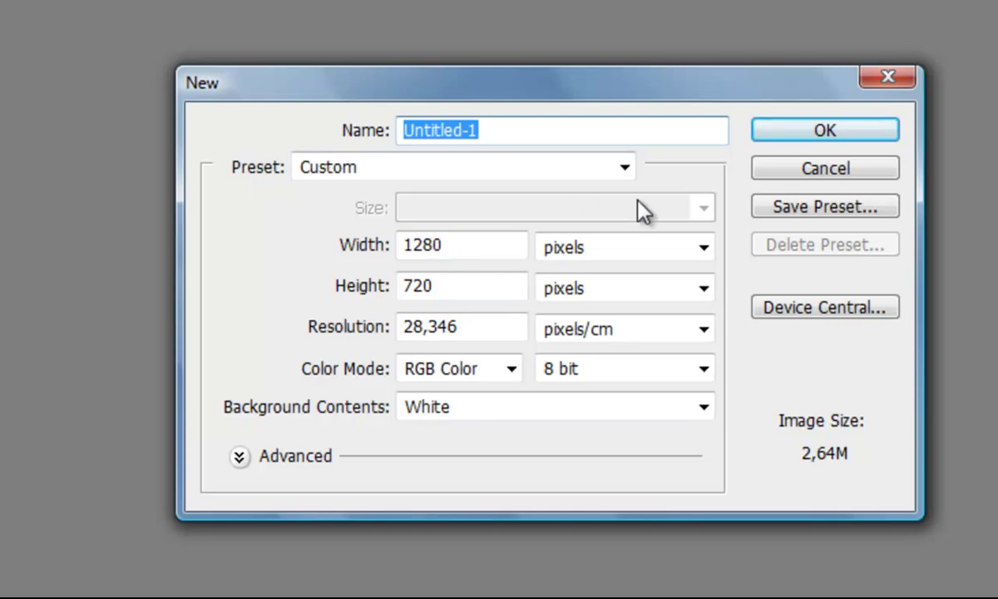
pyautogui.click(796, 137)
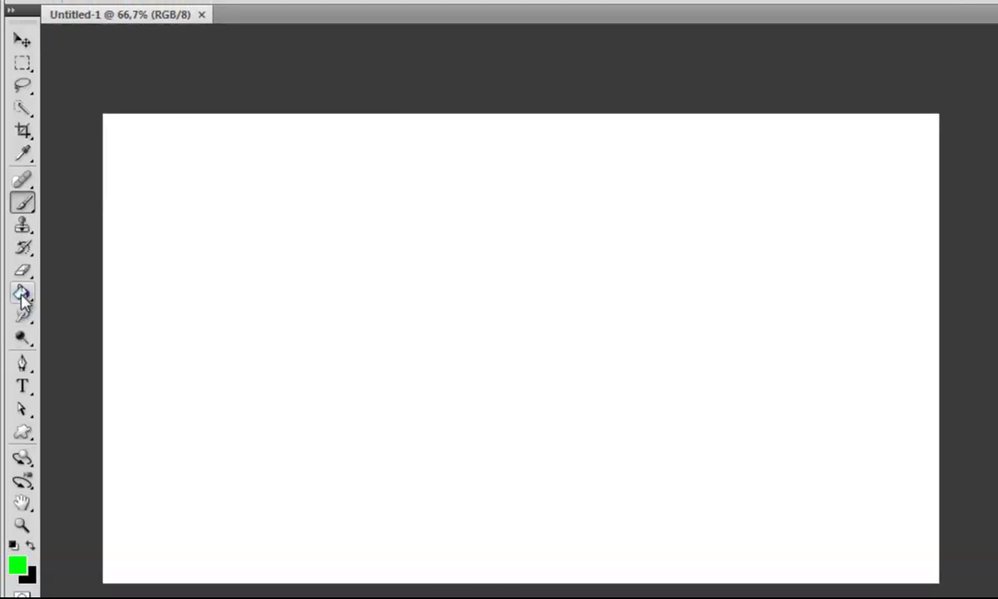
# Fill the Background with solid black using the Paint Bucket
pyautogui.click(22, 294)
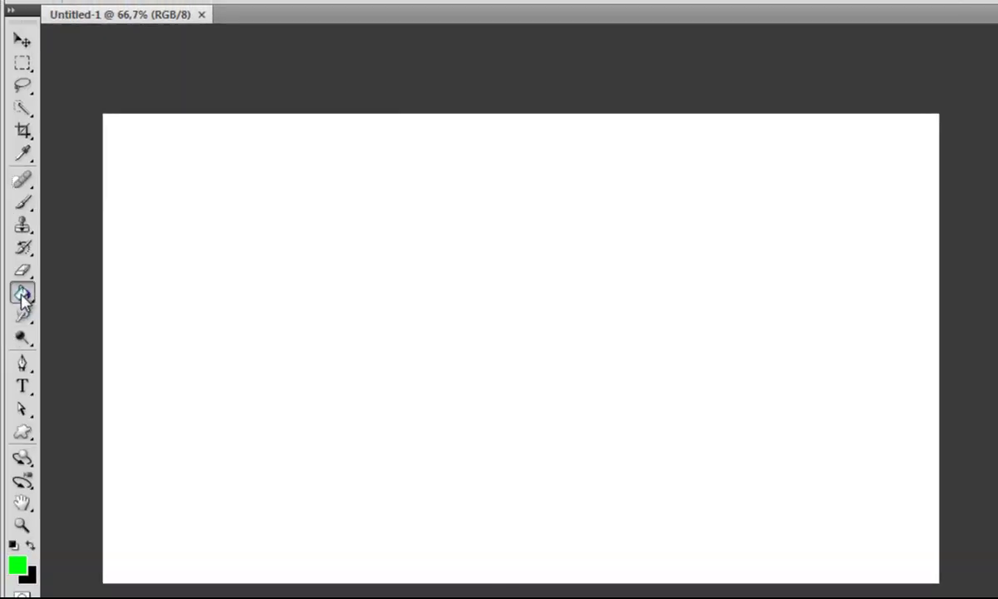
pyautogui.click(32, 548)
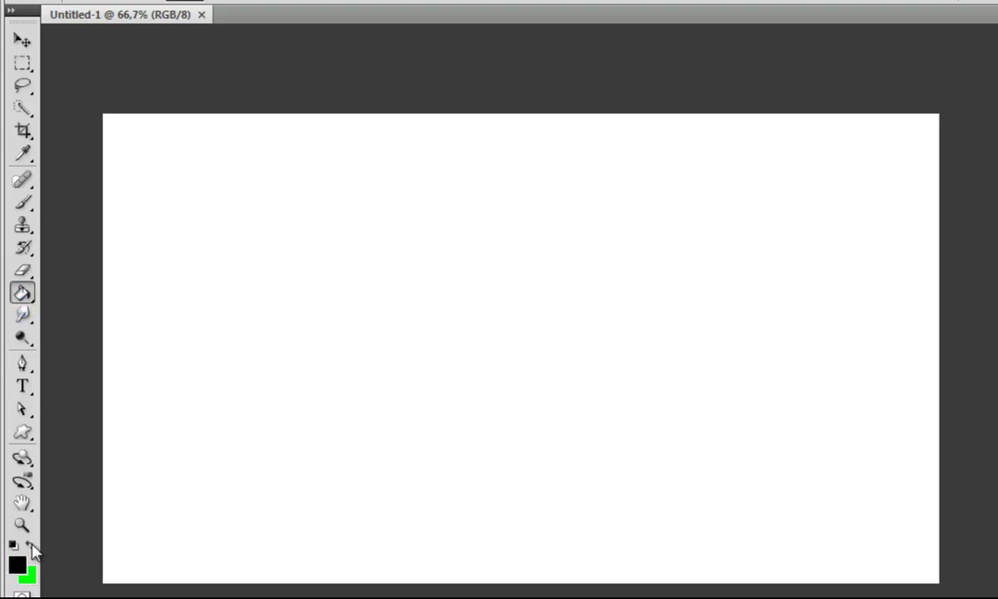
pyautogui.click(283, 236)
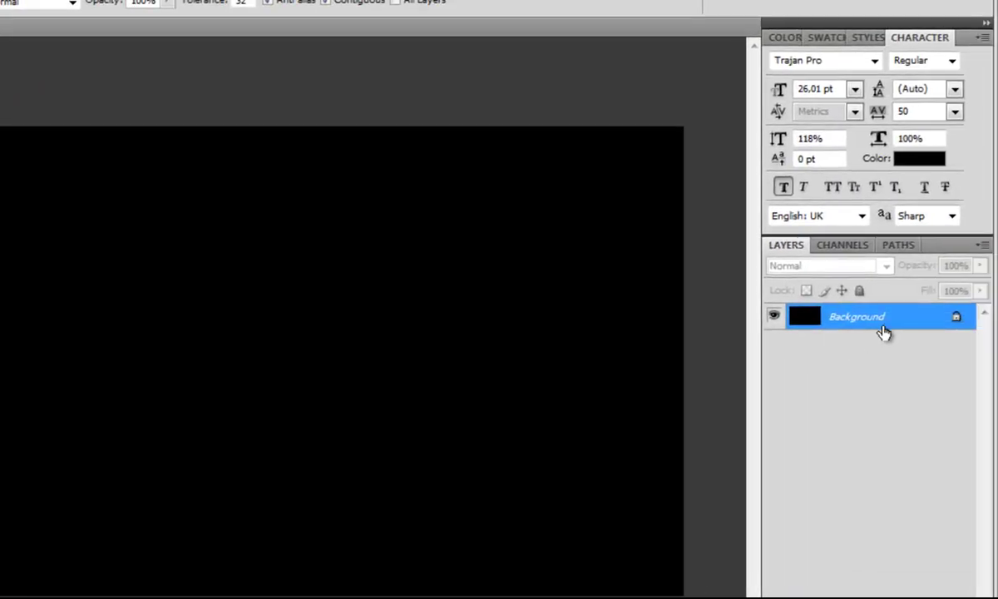
# Duplicate the Background layer as 'Background copy' and open its layer style settings
pyautogui.rightClick(890, 330)
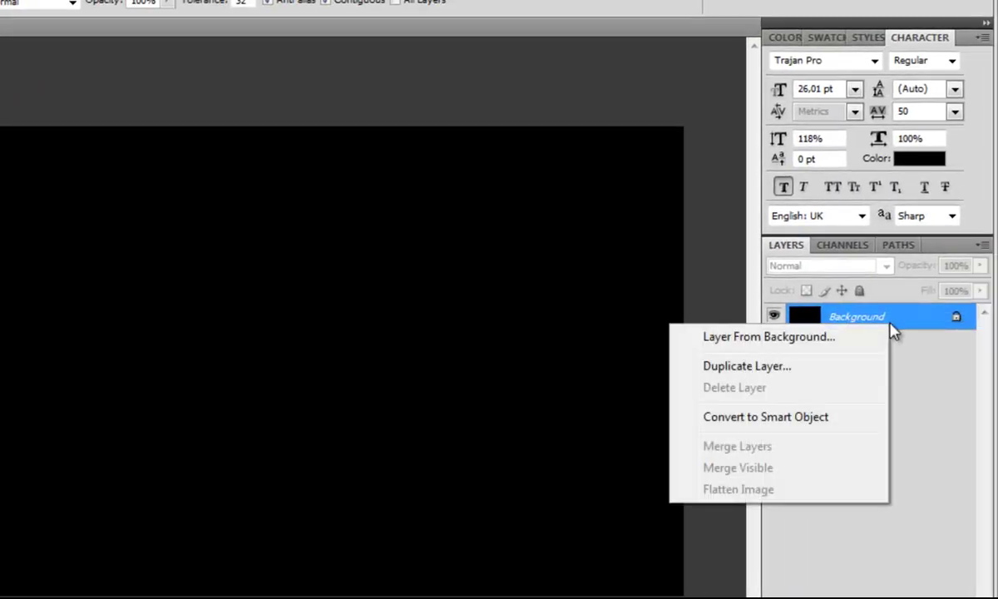
pyautogui.click(757, 368)
pyautogui.press('Return')
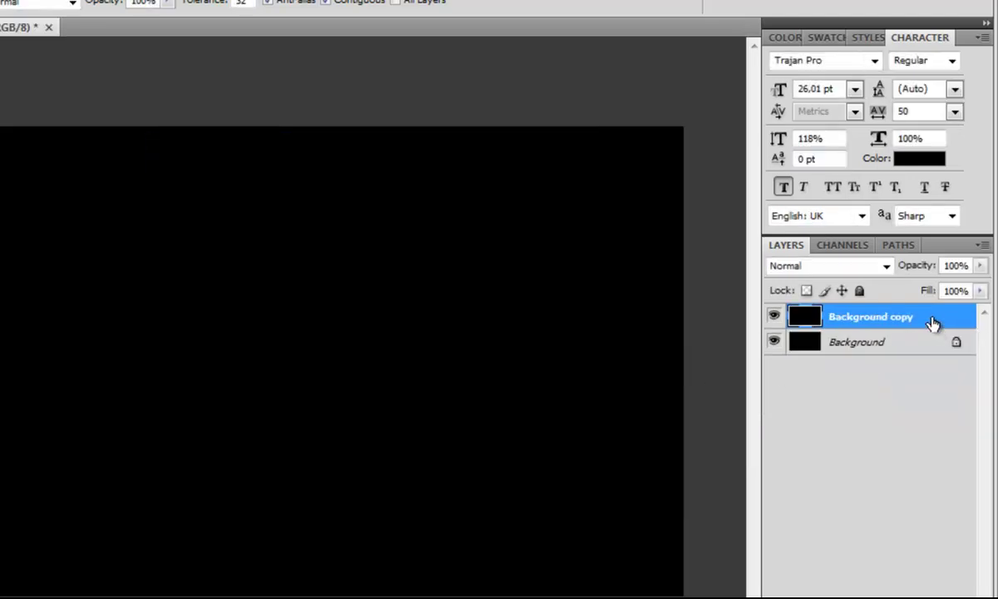
pyautogui.doubleClick(931, 321)
# Enable a Gradient Overlay on Background copy at 150% scale and 180° angle
pyautogui.click(411, 272)
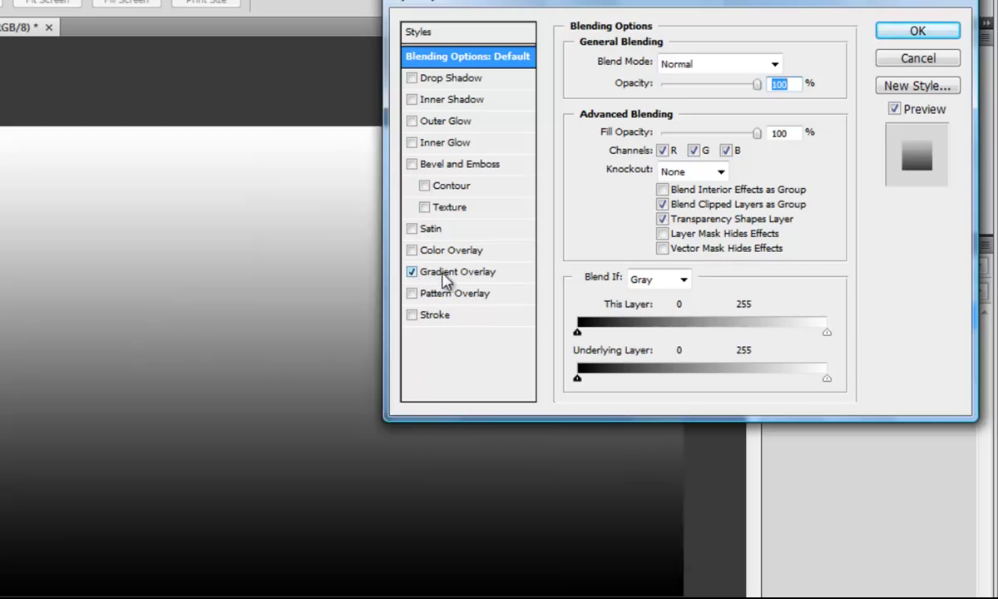
pyautogui.click(445, 274)
pyautogui.moveTo(707, 190); pyautogui.dragTo(757, 193)
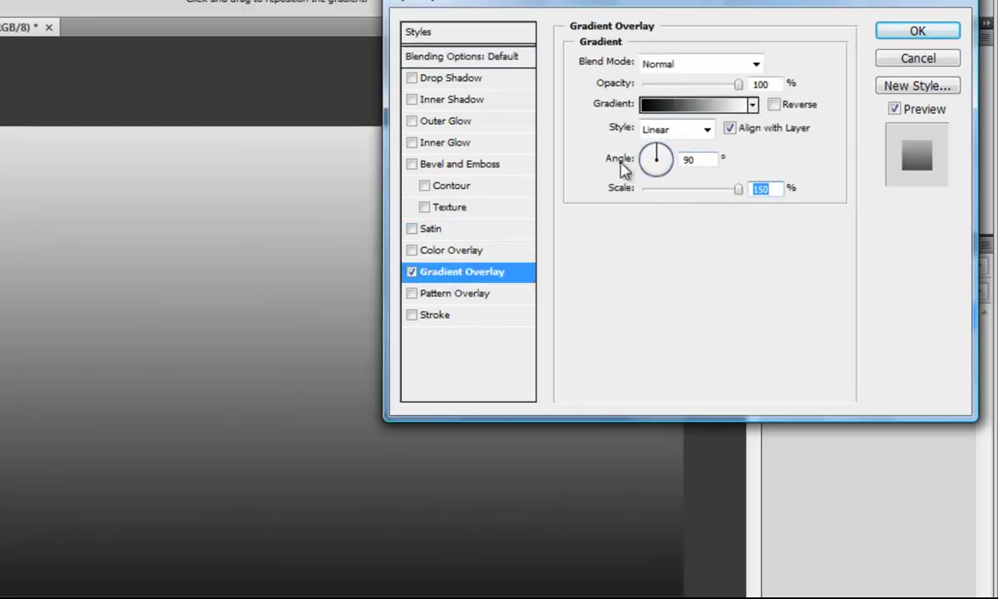
pyautogui.moveTo(657, 158); pyautogui.dragTo(638, 166)
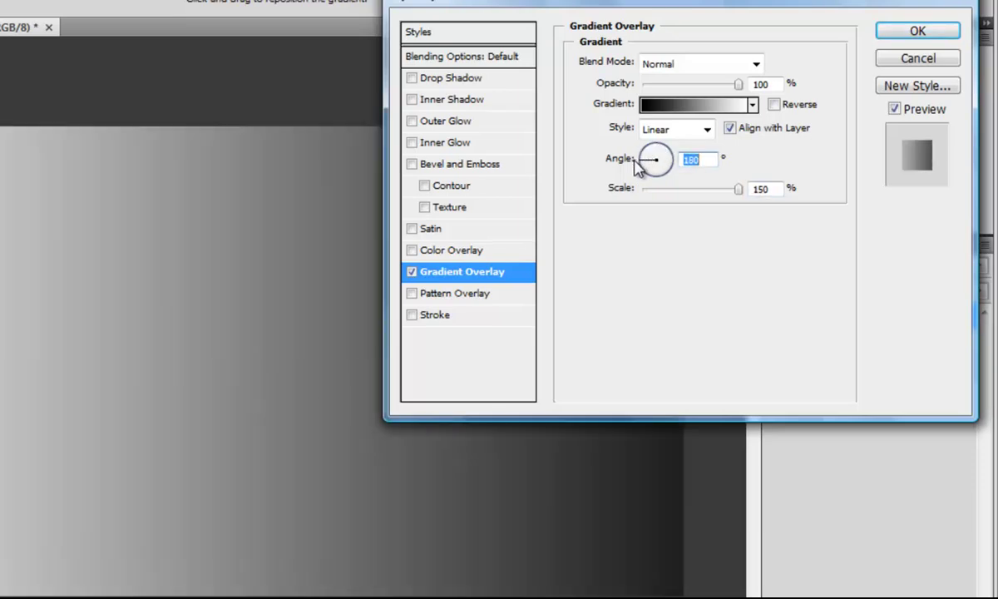
pyautogui.click(686, 112)
pyautogui.moveTo(629, 2); pyautogui.dragTo(380, 62)
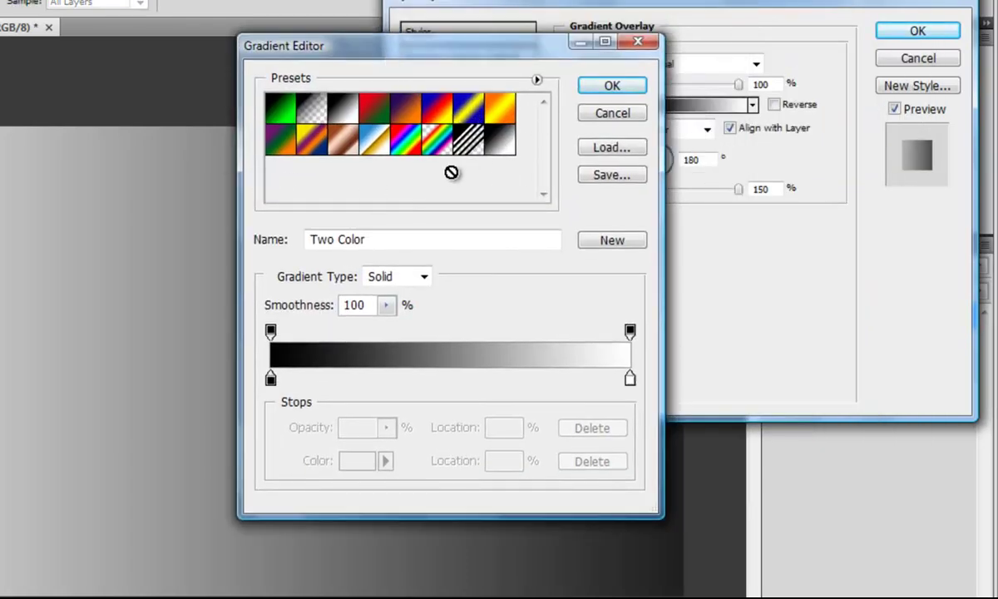
# Make the overlay a Noise gradient with 85% roughness and added transparency
pyautogui.click(466, 112)
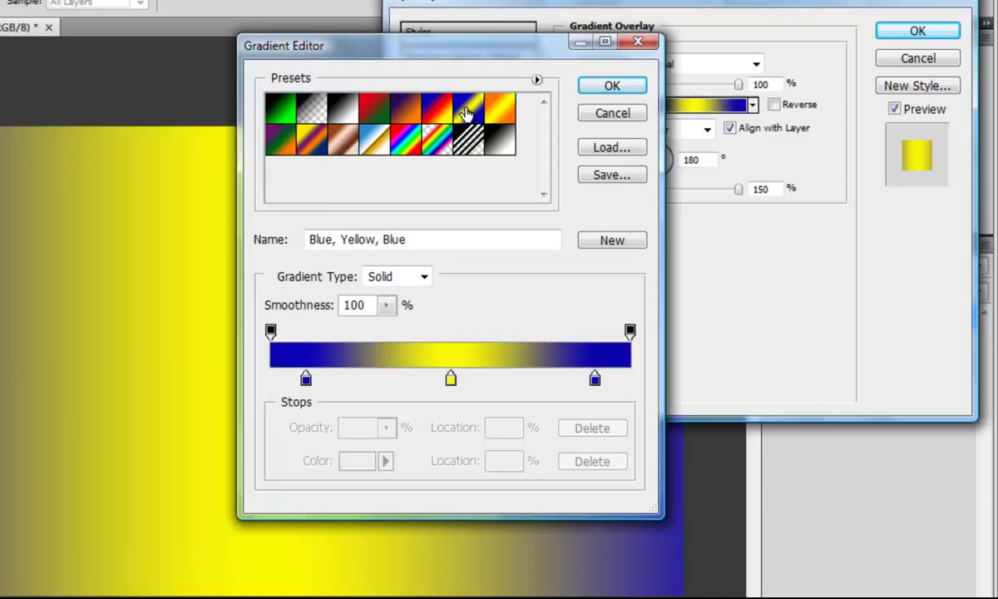
pyautogui.click(501, 106)
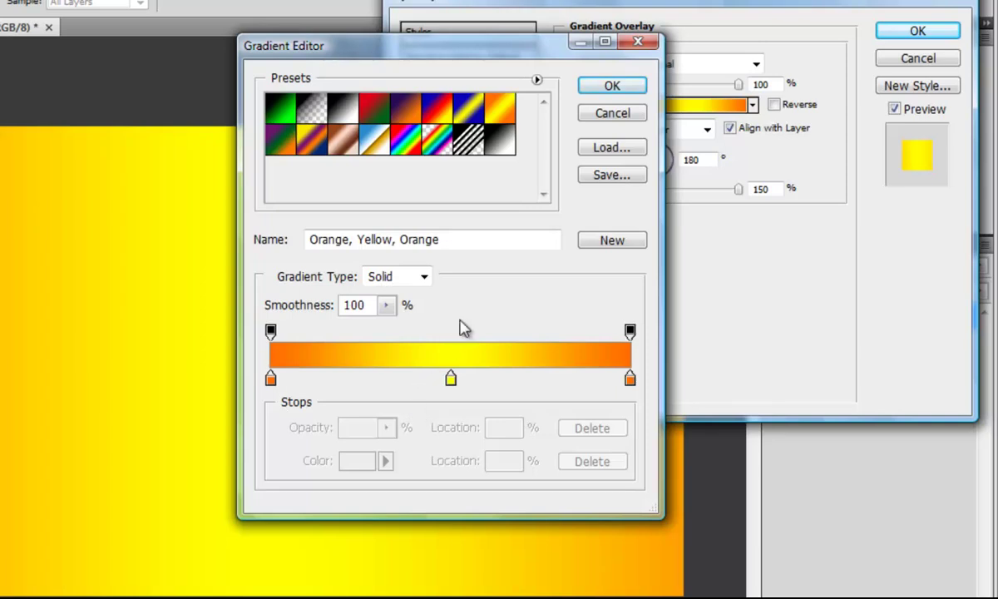
pyautogui.click(424, 276)
pyautogui.click(405, 313)
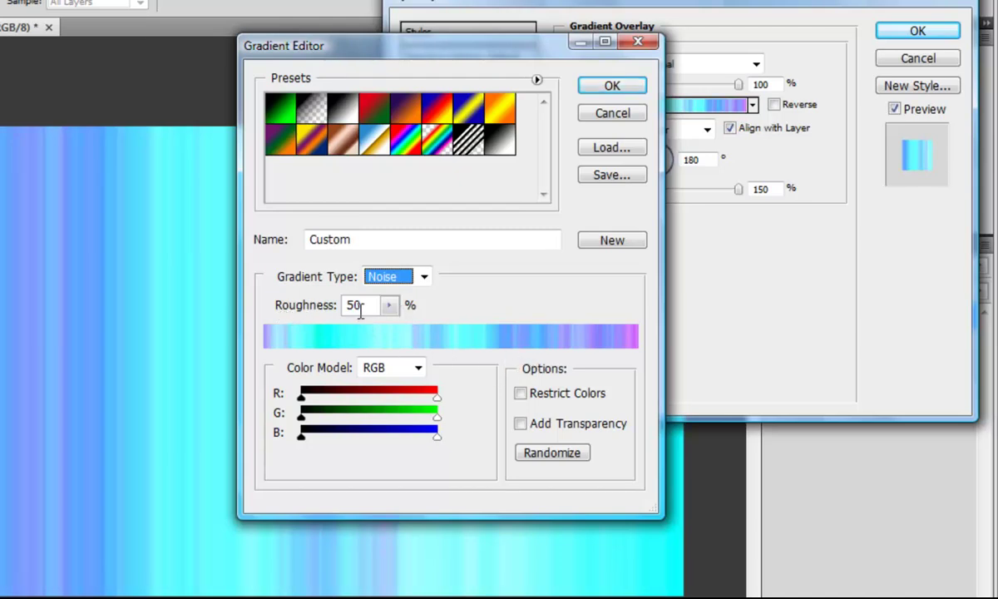
pyautogui.moveTo(385, 305); pyautogui.dragTo(425, 327)
pyautogui.click(408, 400)
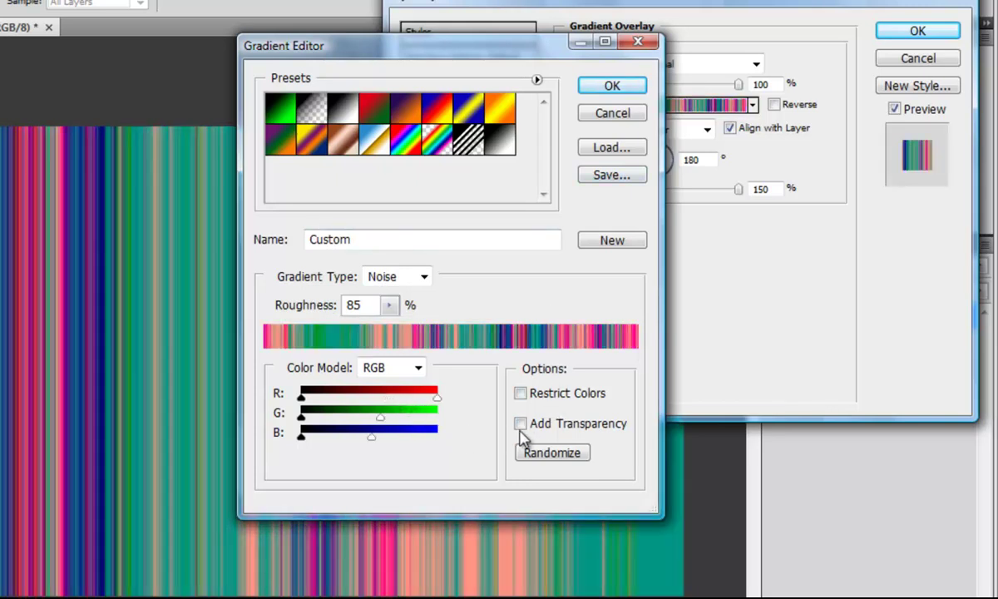
pyautogui.click(521, 424)
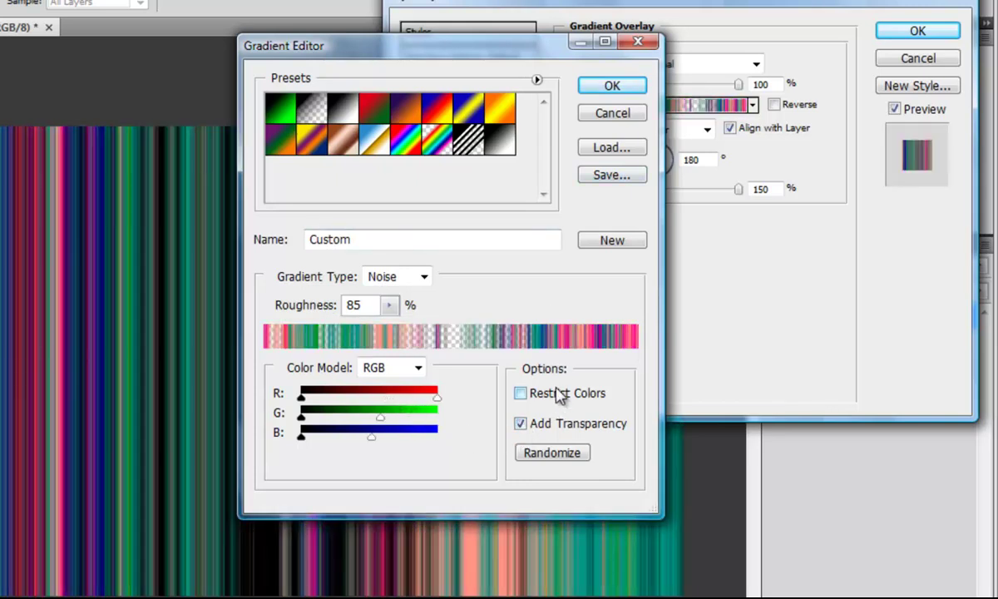
pyautogui.click(603, 87)
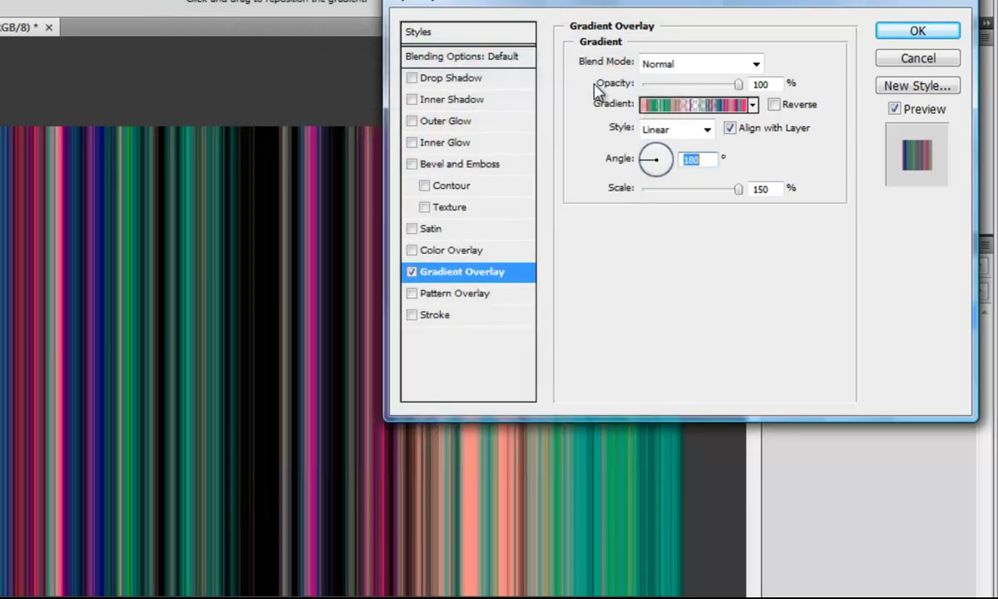
# Apply the gradient style and add a new Layer 1 beneath Background copy
pyautogui.click(923, 34)
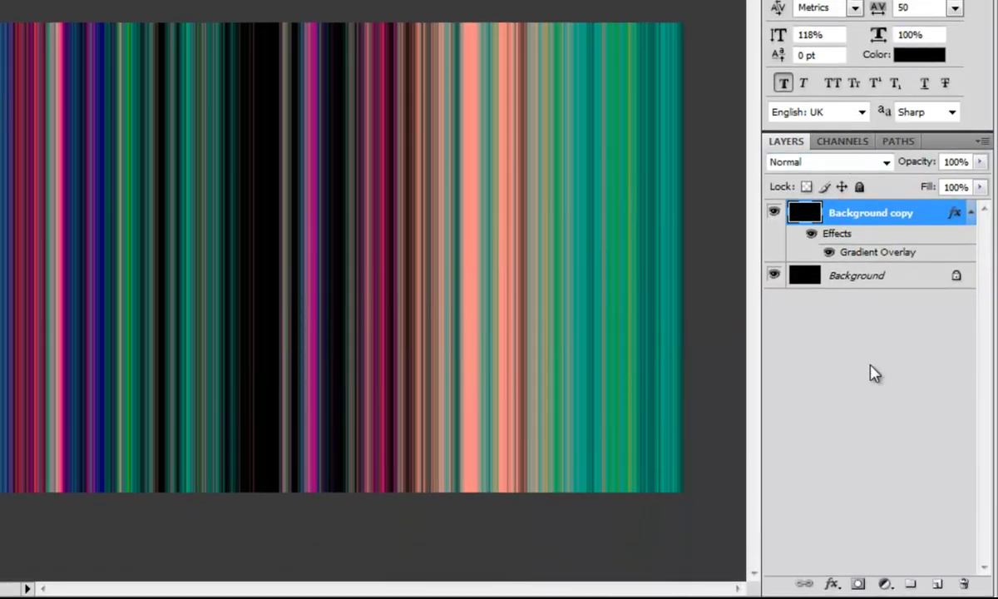
pyautogui.click(937, 586)
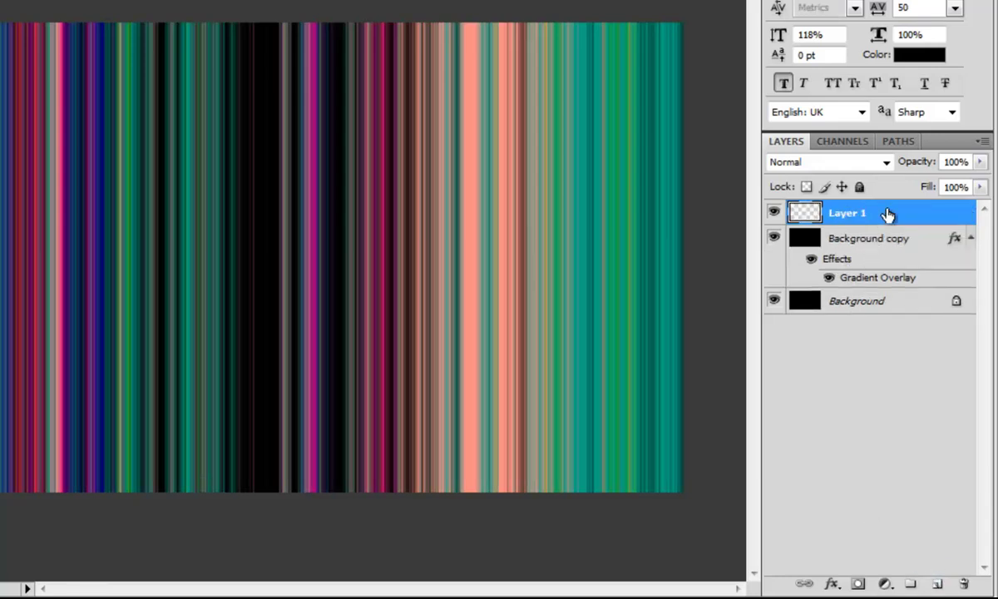
pyautogui.moveTo(888, 214); pyautogui.dragTo(876, 285)
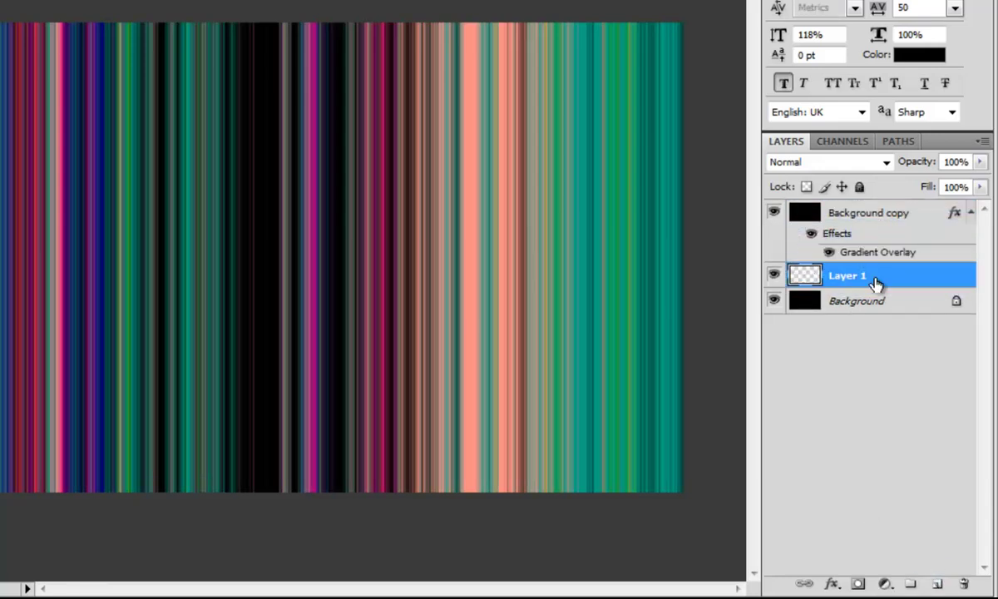
# Merge Background copy down into Layer 1
pyautogui.click(921, 215)
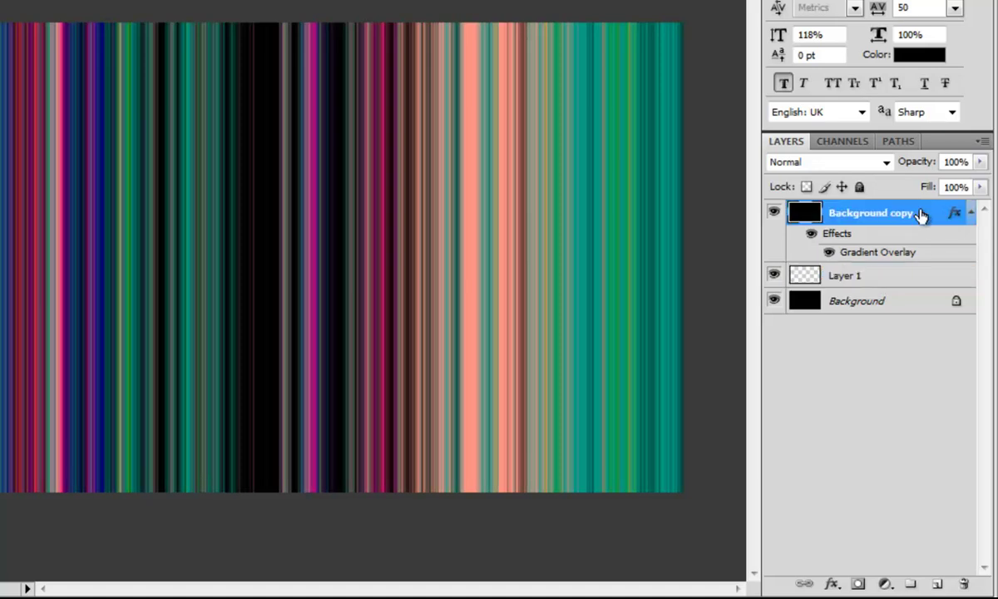
pyautogui.rightClick(921, 215)
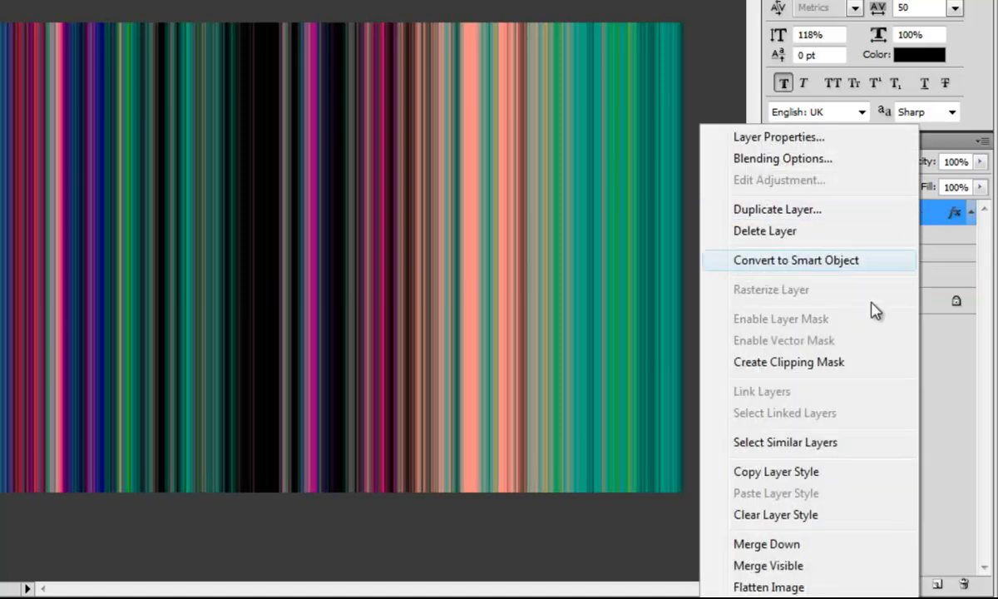
pyautogui.click(767, 545)
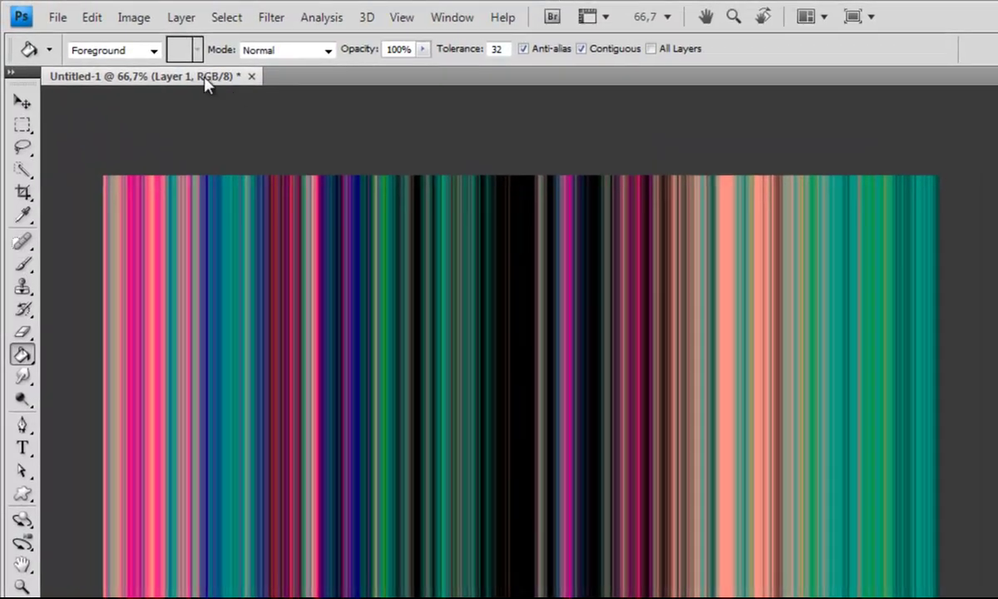
# Convert Layer 1 to greyscale with Black & White, Reds at 110 and Yellows at -12
pyautogui.click(134, 17)
pyautogui.moveTo(142, 68)
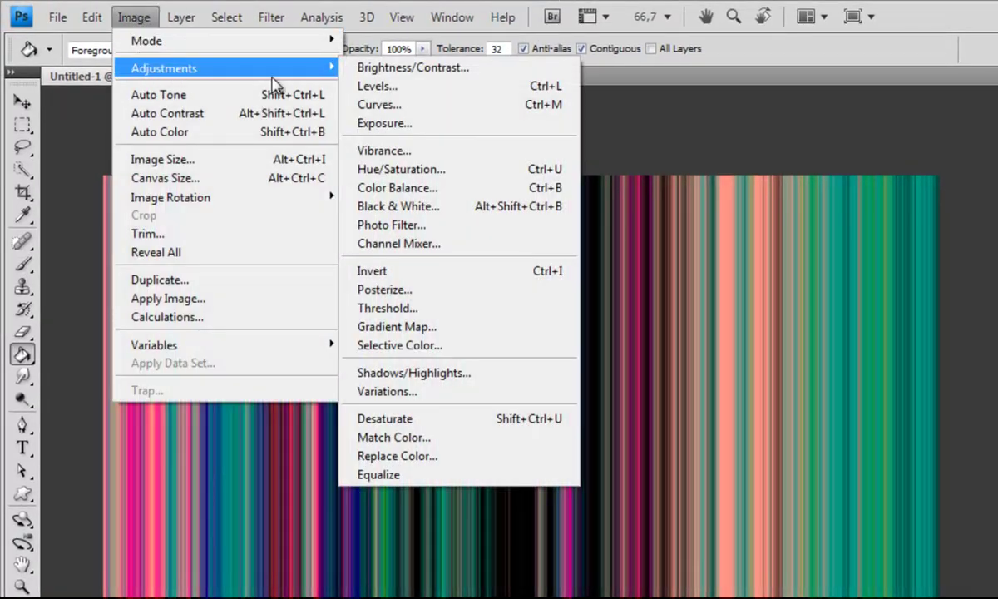
pyautogui.click(385, 207)
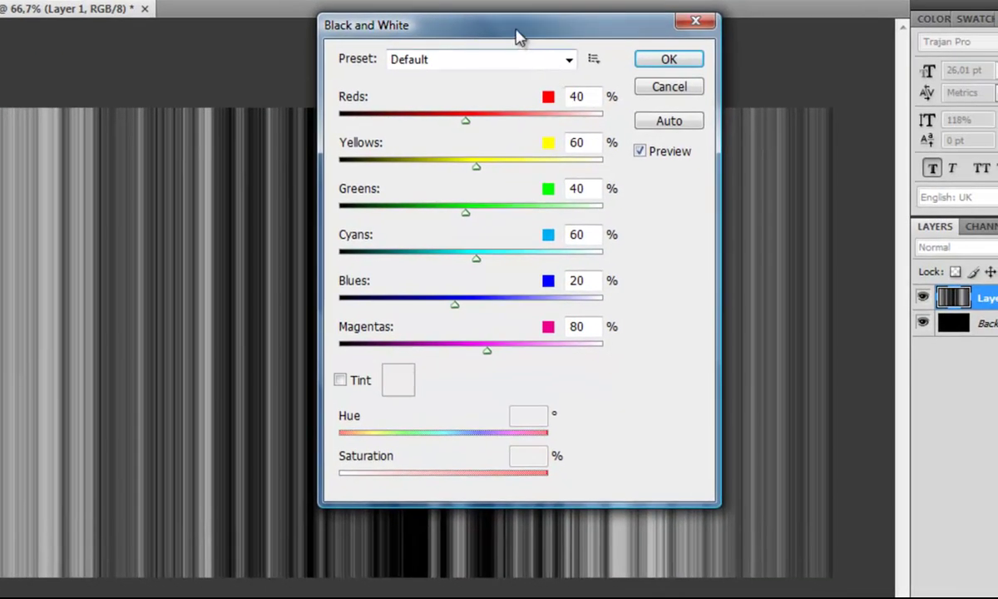
pyautogui.moveTo(516, 38); pyautogui.dragTo(891, 18)
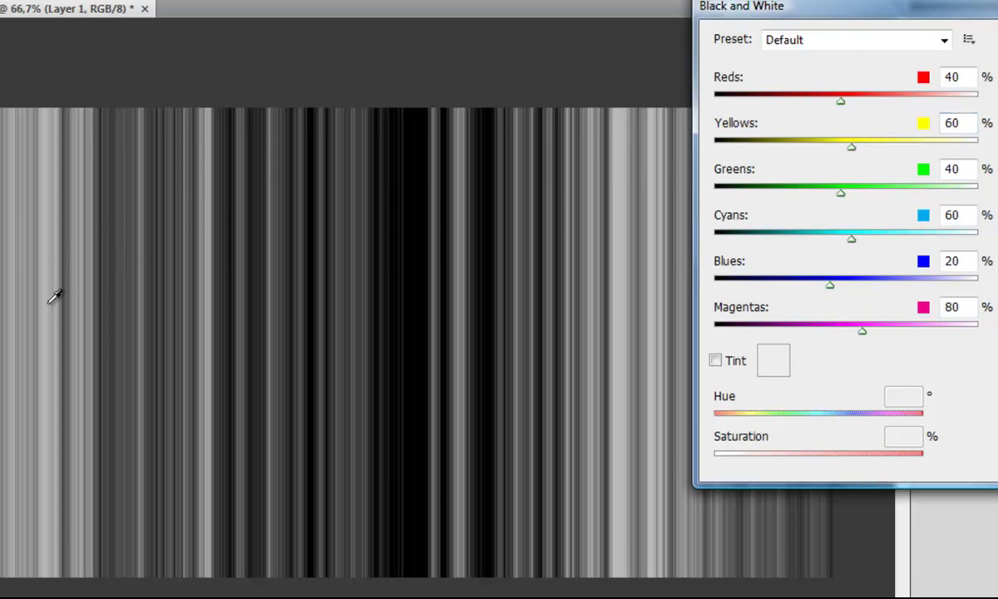
pyautogui.moveTo(843, 103); pyautogui.dragTo(881, 111)
pyautogui.moveTo(852, 147); pyautogui.dragTo(807, 148)
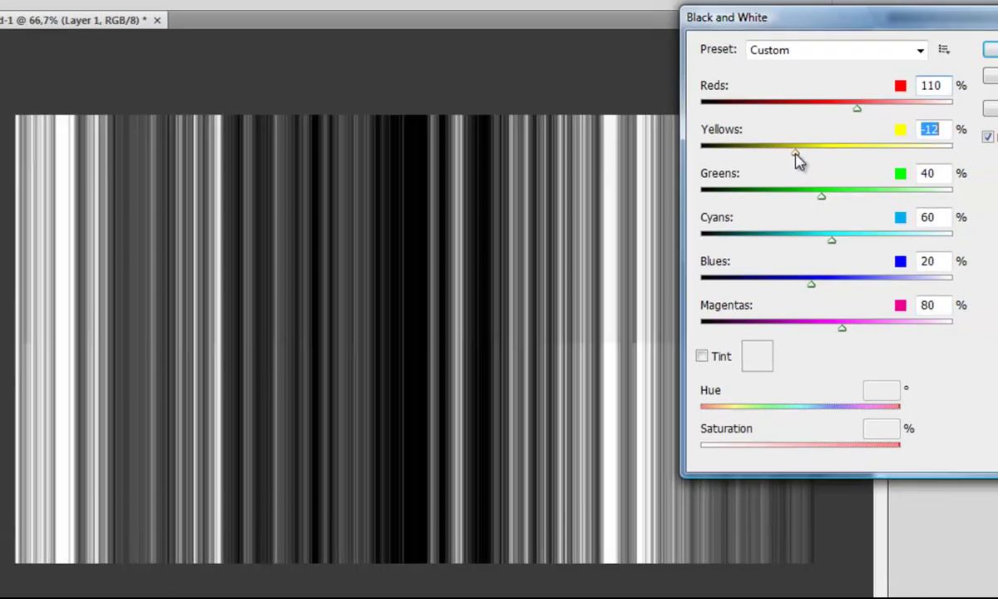
pyautogui.press('Return')
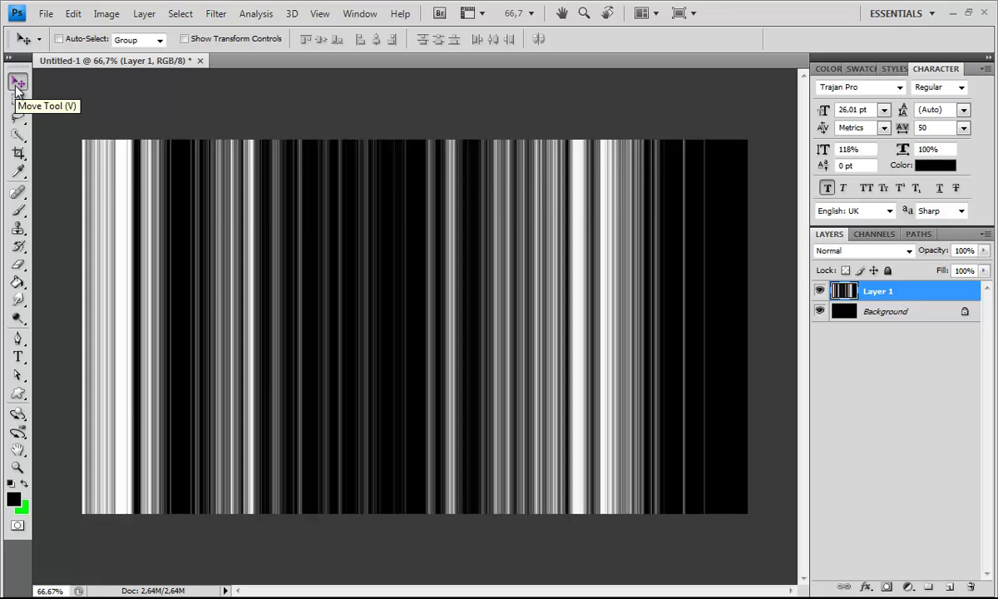
# Rotate Layer 1's stripes about 26° and stretch them diagonally across the whole canvas
pyautogui.hotkey('ctrl', 't')
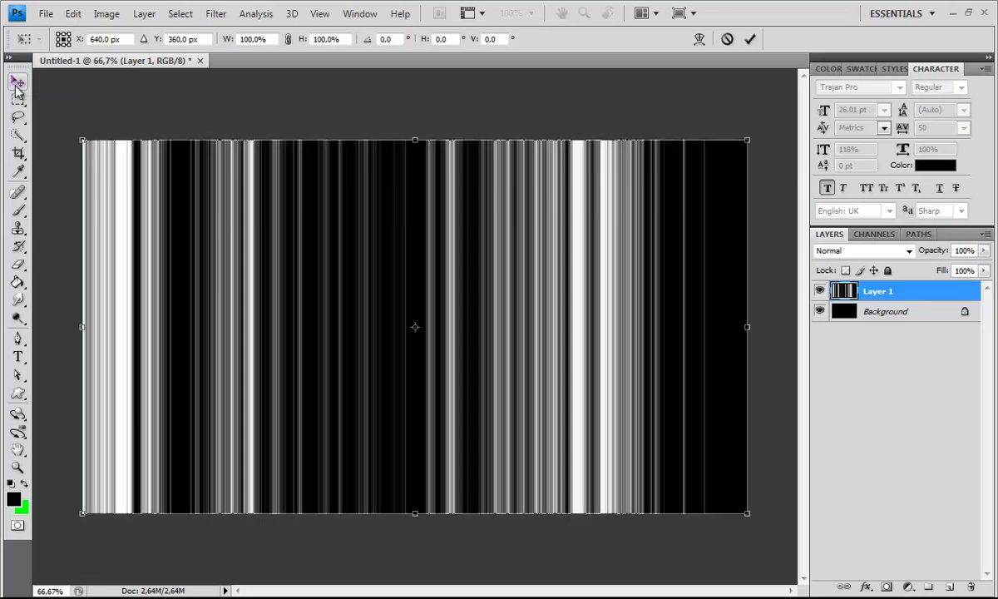
pyautogui.click(72, 12)
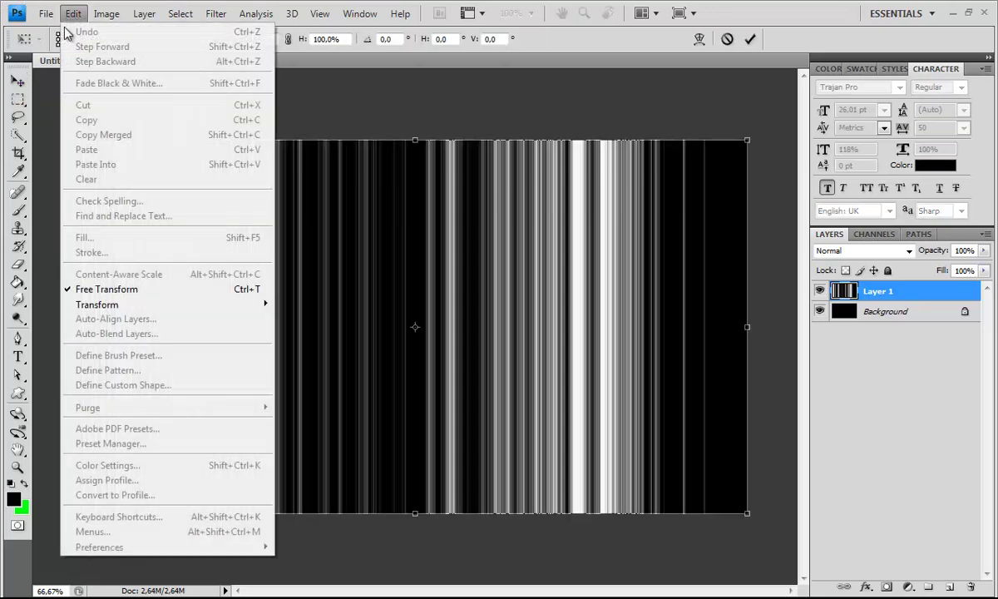
pyautogui.click(70, 14)
pyautogui.moveTo(62, 111); pyautogui.dragTo(218, 66)
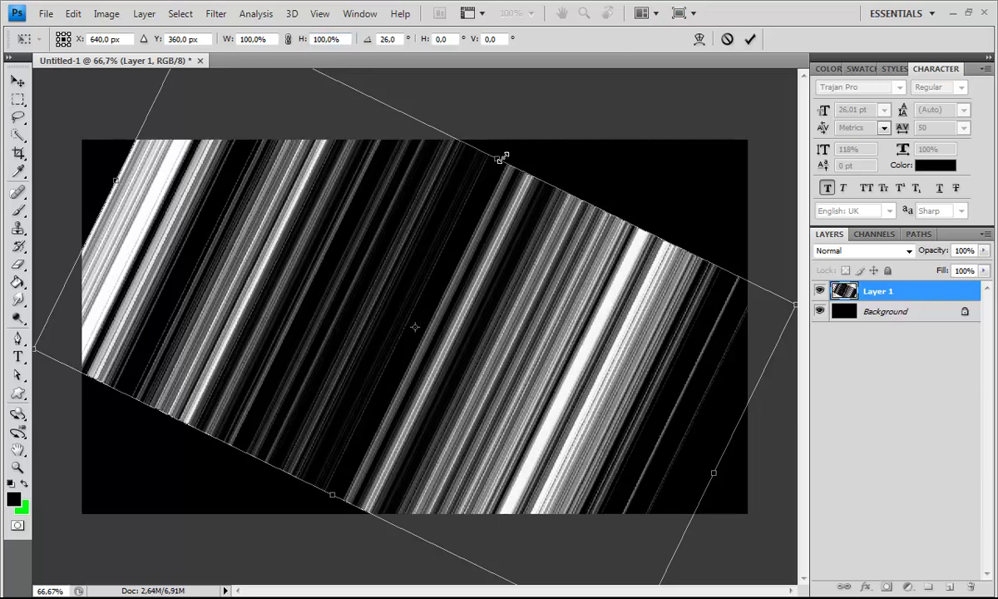
pyautogui.moveTo(497, 159); pyautogui.dragTo(587, 55)
pyautogui.moveTo(335, 497); pyautogui.dragTo(202, 583)
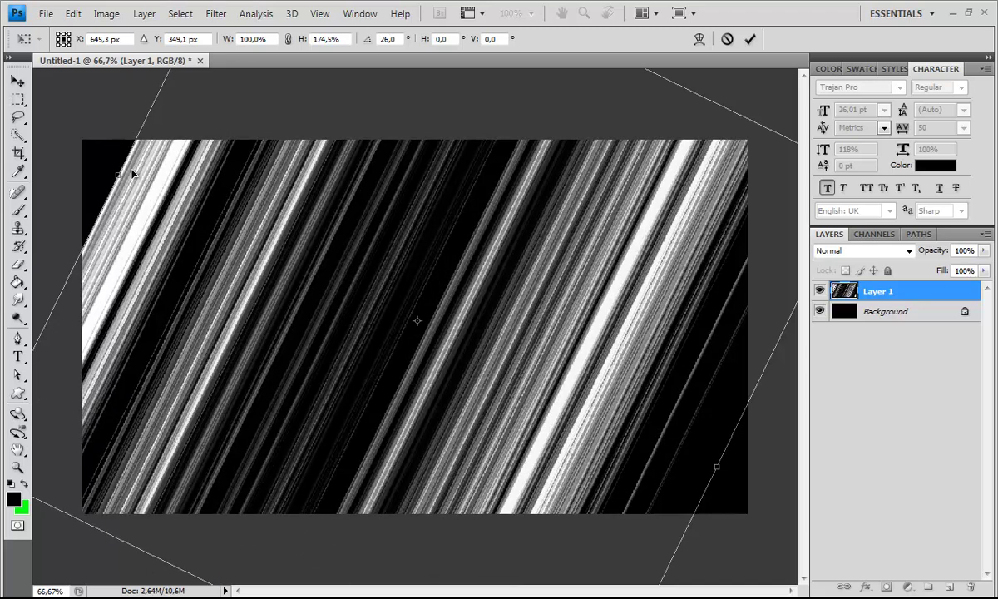
pyautogui.moveTo(112, 170); pyautogui.dragTo(68, 145)
pyautogui.press('Return')
pyautogui.hotkey('ctrl', '-')
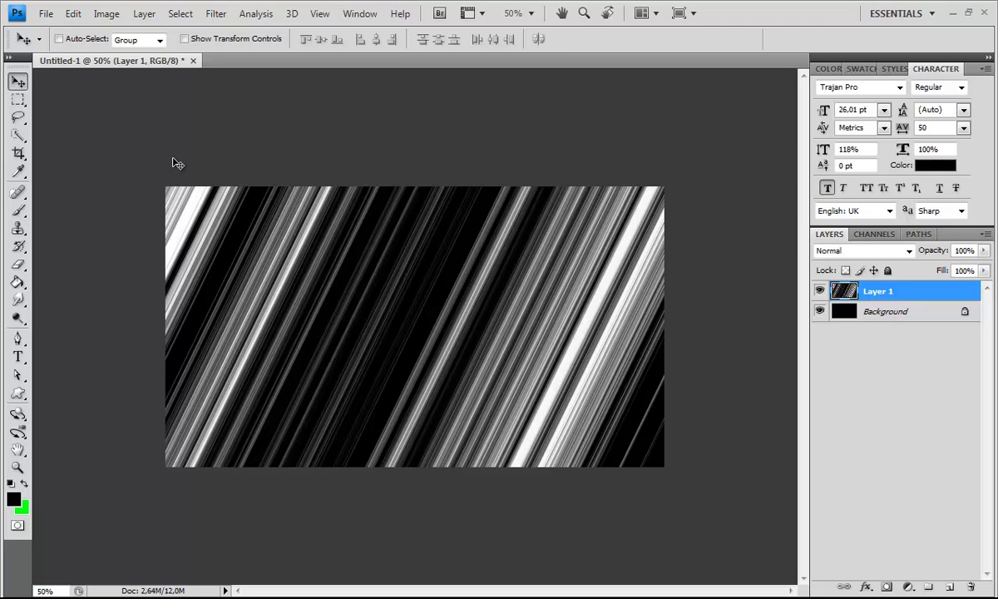
# Warp Layer 1's diagonal streaks into sweeping S-shaped curves
pyautogui.click(73, 13)
pyautogui.moveTo(229, 311)
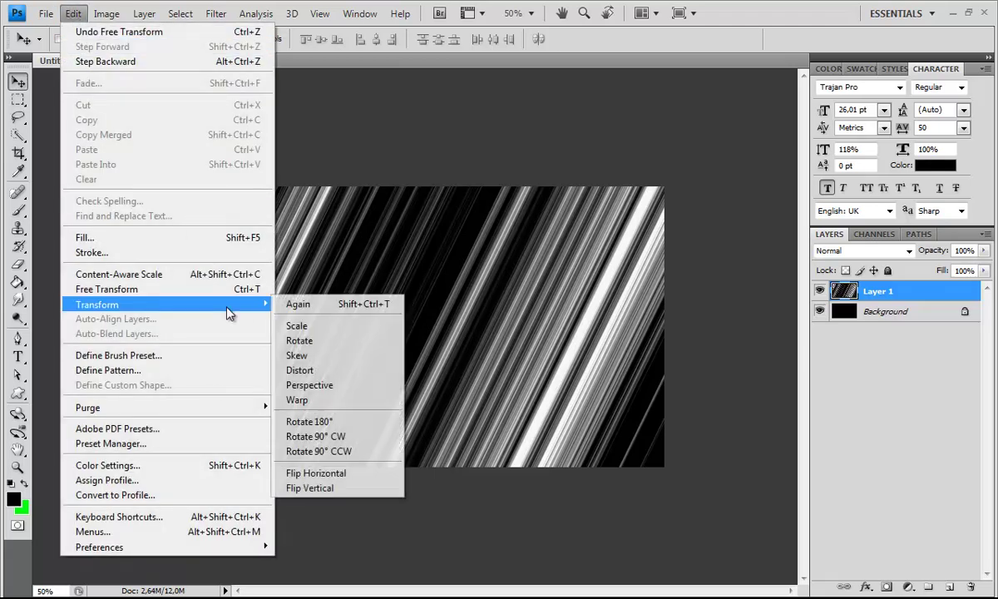
pyautogui.click(298, 401)
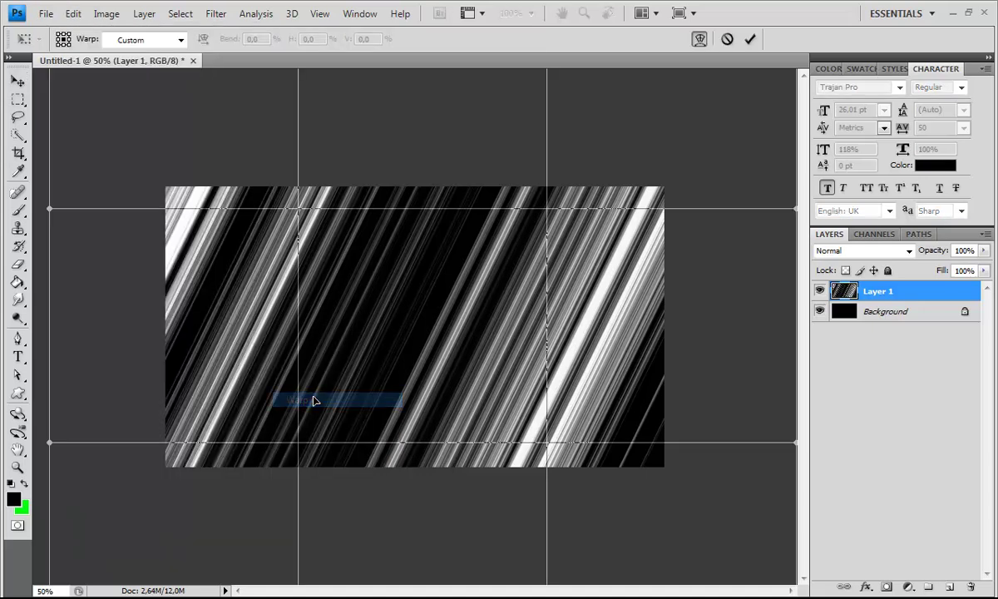
pyautogui.hotkey('ctrl', '-')
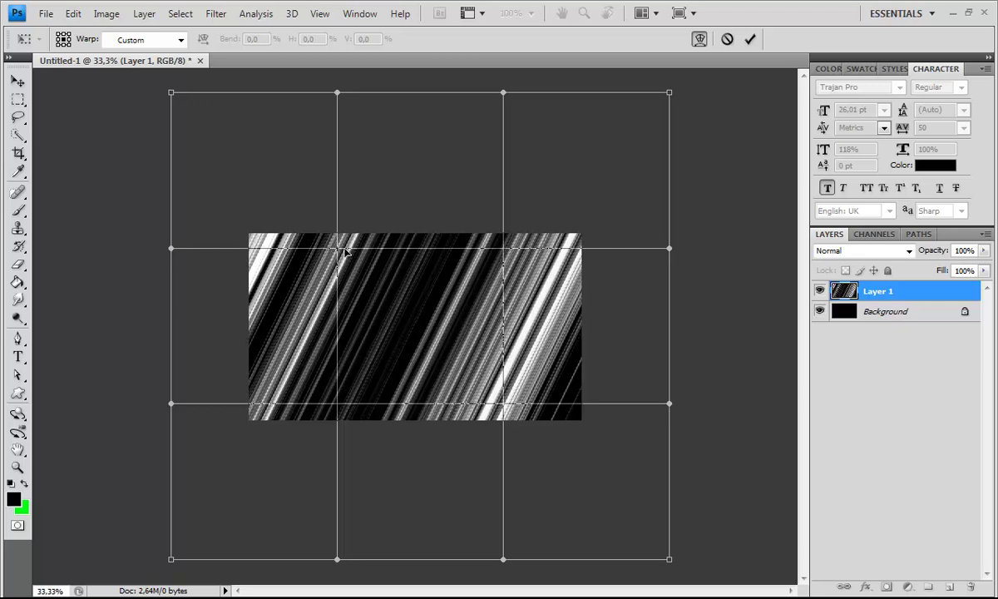
pyautogui.moveTo(339, 249); pyautogui.dragTo(530, 299)
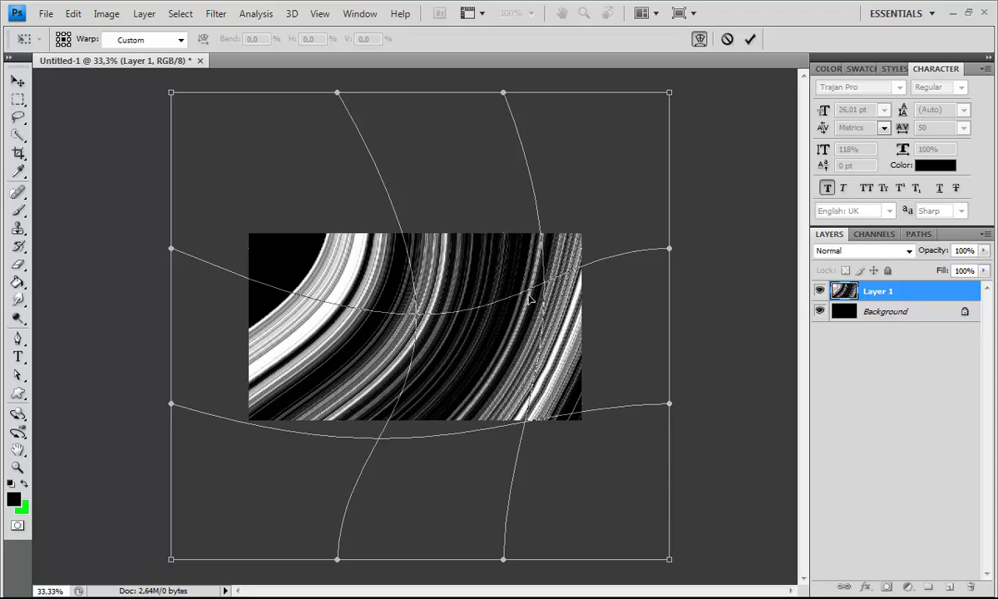
pyautogui.moveTo(526, 430); pyautogui.dragTo(449, 339)
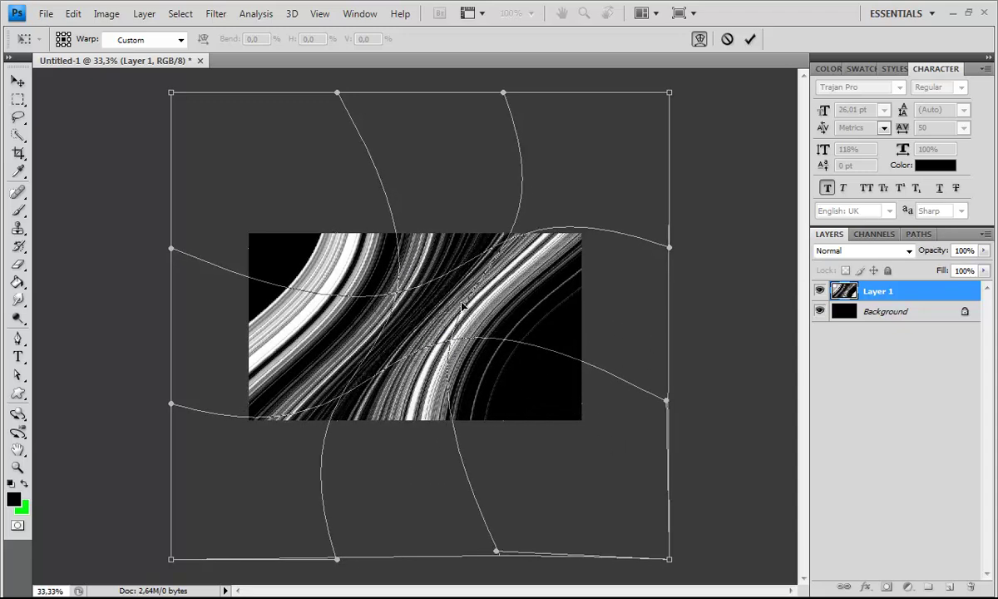
pyautogui.moveTo(513, 239); pyautogui.dragTo(539, 250)
pyautogui.press('Return')
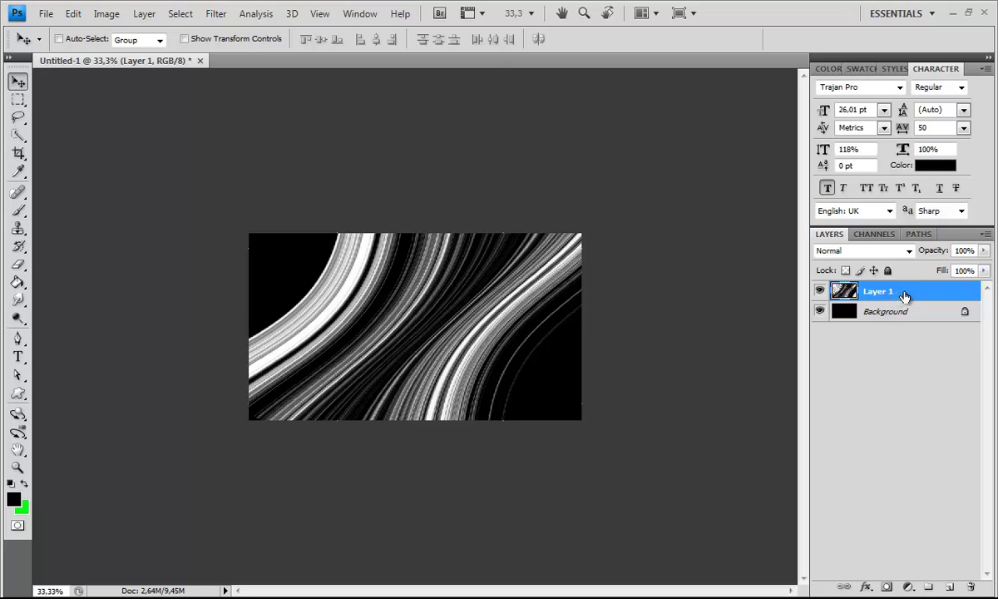
# Merge Layer 1 into the Background and add a fresh empty Layer 1 above it
pyautogui.rightClick(859, 293)
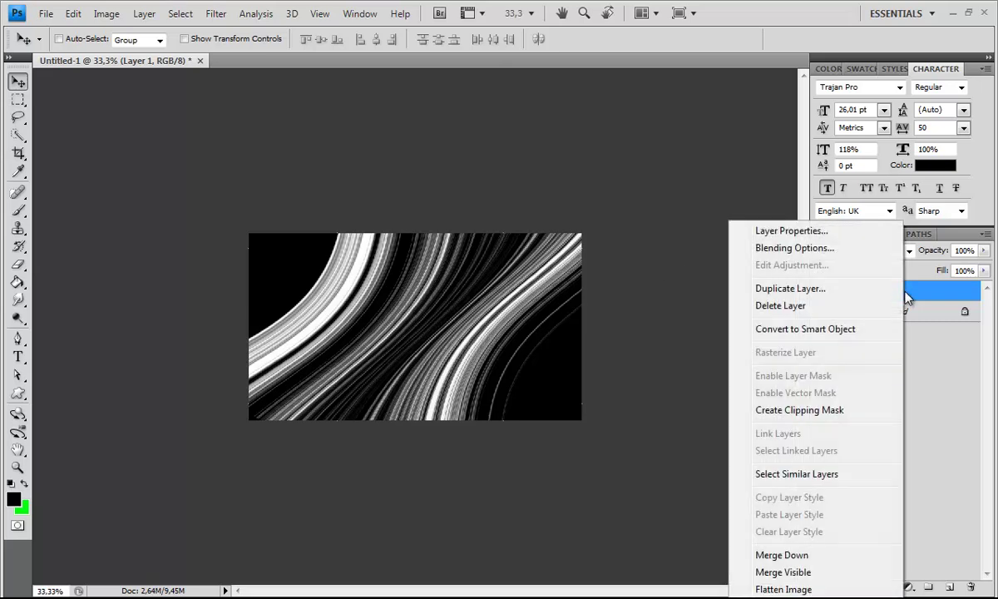
pyautogui.click(786, 555)
pyautogui.hotkey('ctrl', '+')
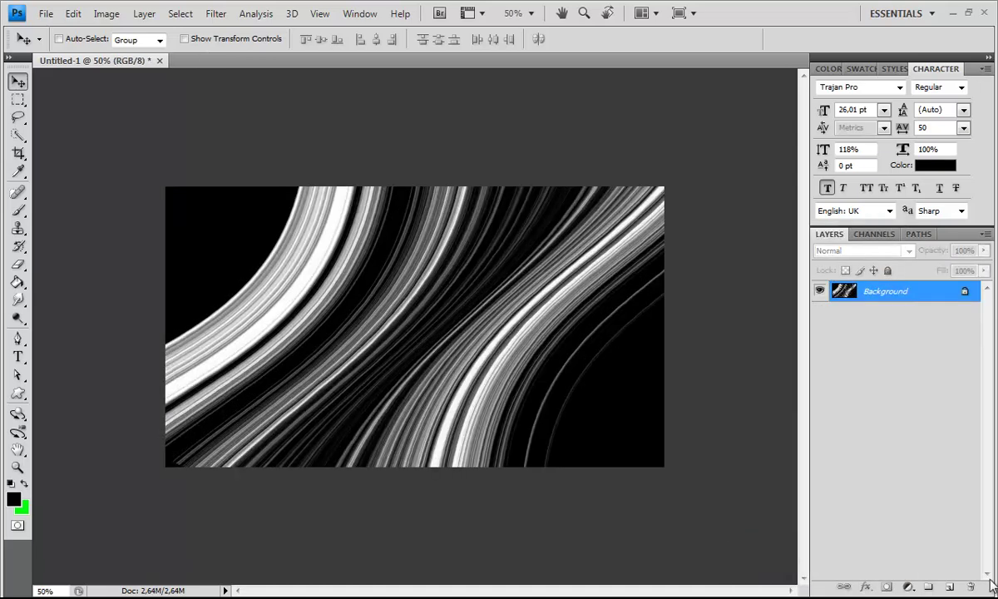
pyautogui.click(950, 588)
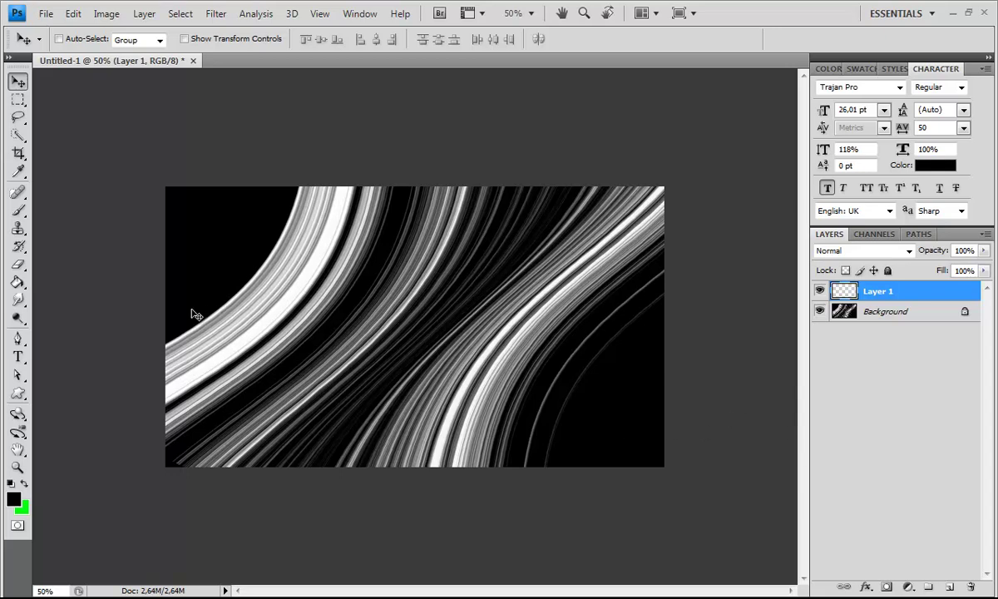
# Brush broad soft green, orange and yellow diagonal bands across Layer 1
pyautogui.click(18, 209)
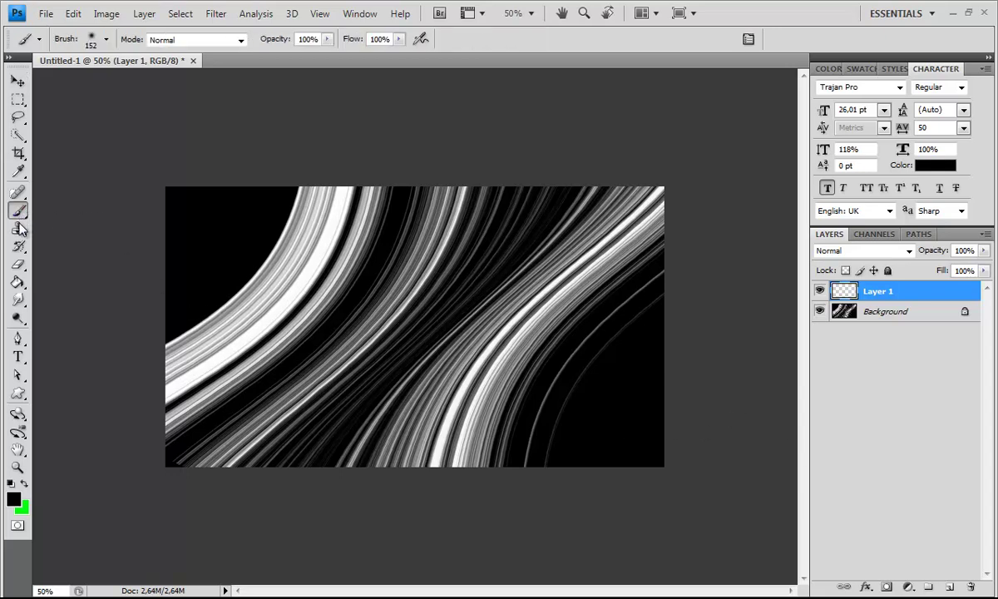
pyautogui.click(25, 487)
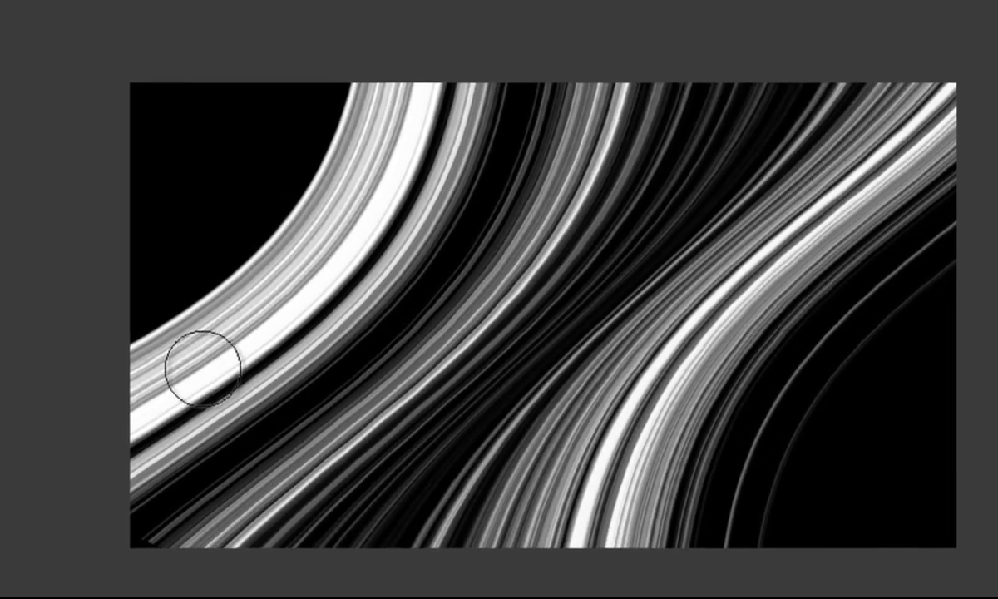
pyautogui.moveTo(137, 370)
pyautogui.mouseDown()
pyautogui.moveTo(195, 340)
pyautogui.moveTo(332, 196)
pyautogui.moveTo(360, 109)
pyautogui.moveTo(410, 112)
pyautogui.mouseUp()
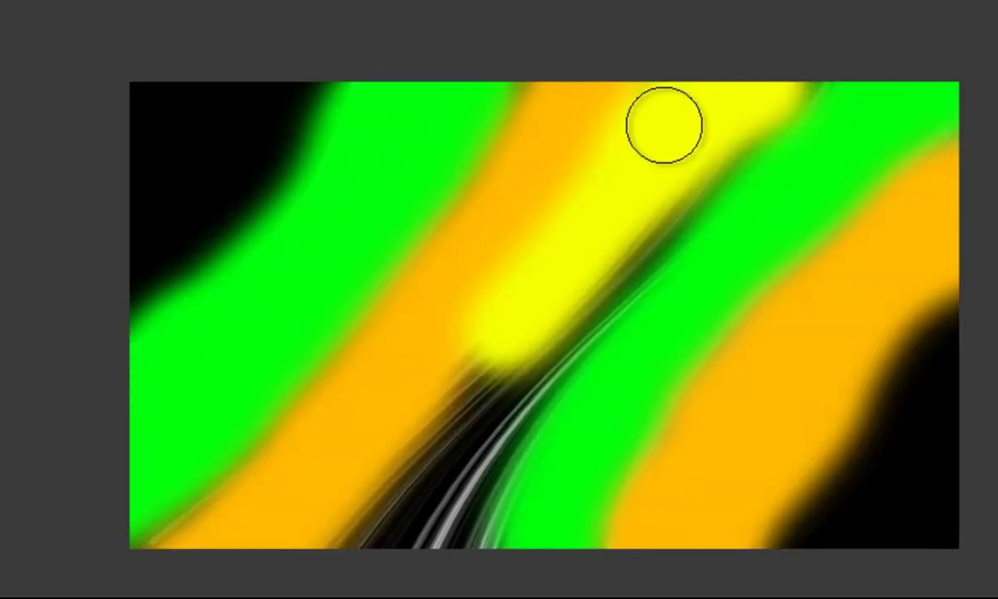
pyautogui.moveTo(664, 128)
pyautogui.mouseDown()
pyautogui.moveTo(621, 178)
pyautogui.moveTo(607, 231)
pyautogui.moveTo(700, 164)
pyautogui.moveTo(469, 359)
pyautogui.moveTo(308, 564)
pyautogui.moveTo(370, 526)
pyautogui.moveTo(585, 284)
pyautogui.moveTo(431, 555)
pyautogui.moveTo(579, 332)
pyautogui.moveTo(615, 300)
pyautogui.moveTo(485, 490)
pyautogui.mouseUp()
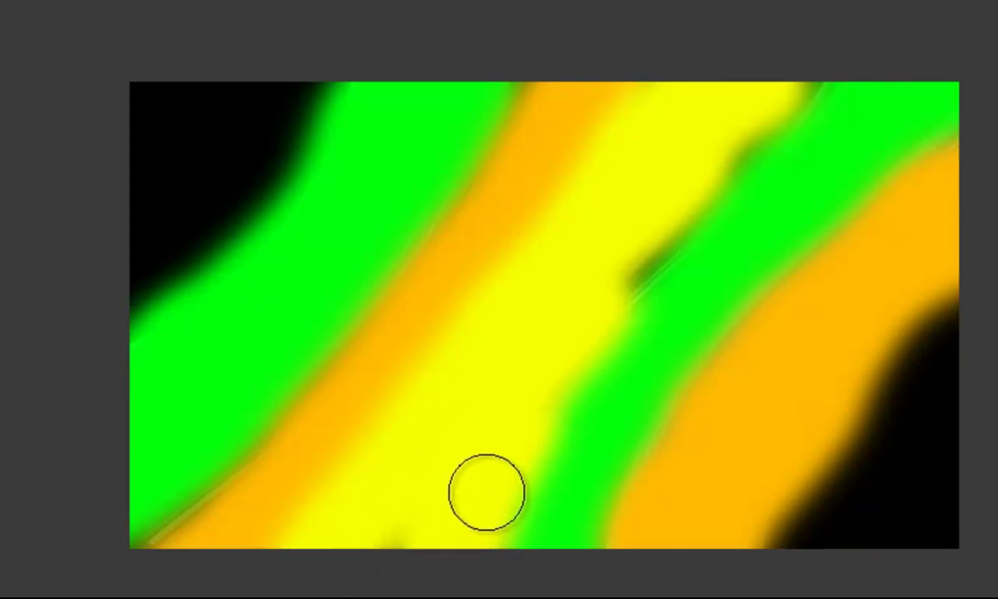
pyautogui.moveTo(643, 256)
pyautogui.mouseDown()
pyautogui.moveTo(615, 274)
pyautogui.moveTo(796, 51)
pyautogui.mouseUp()
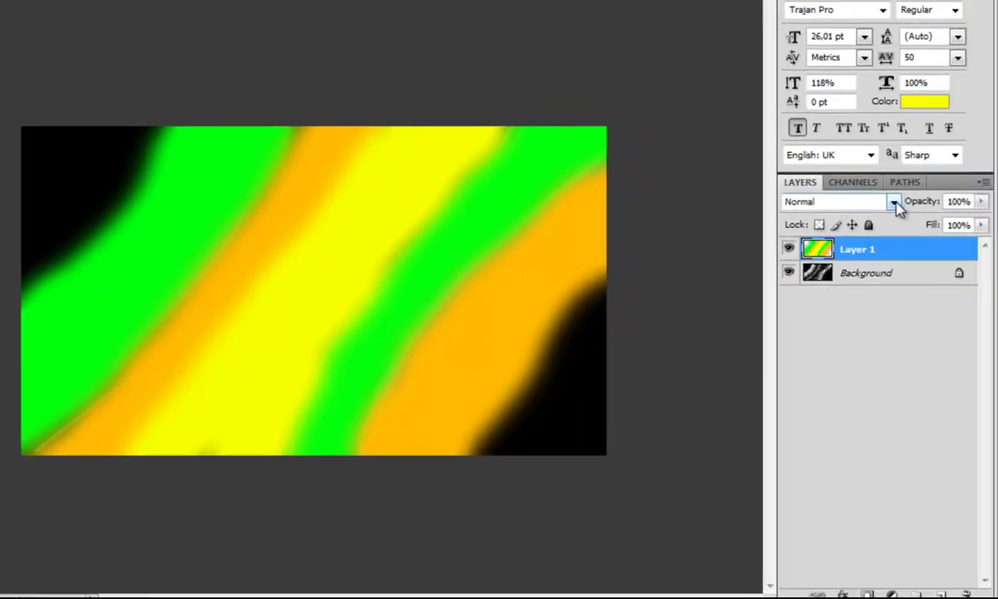
pyautogui.click(893, 204)
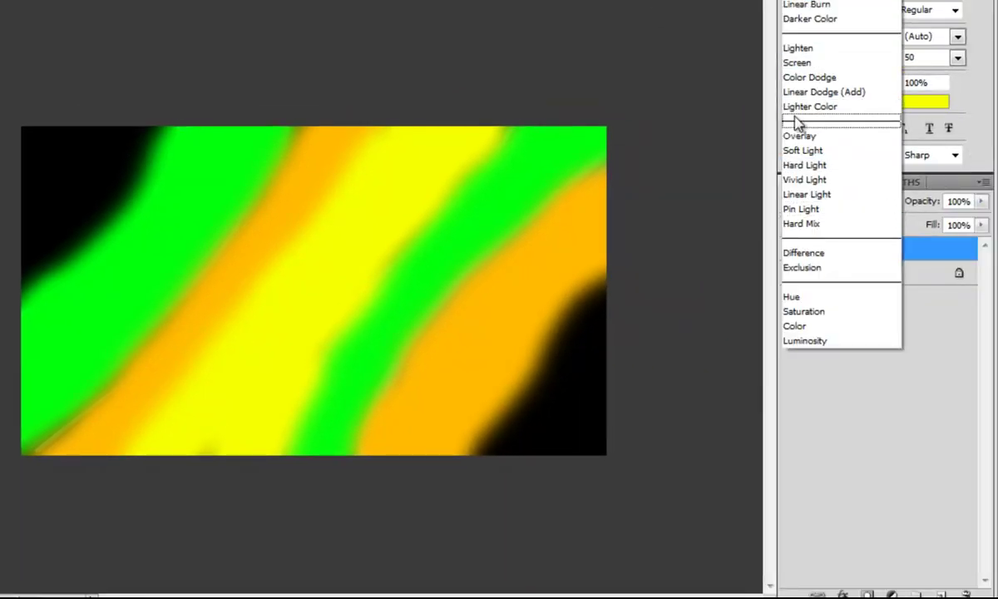